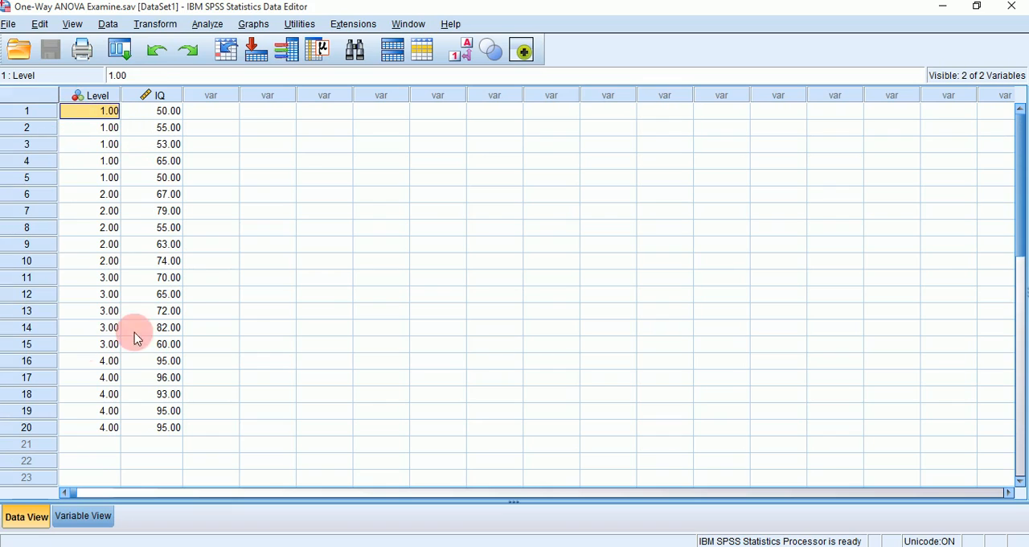
Examine the Level and IQ columns and the case blocks belonging to each of the levels 1 through 4
{"action": "left_click", "coordinate": [142, 98]}
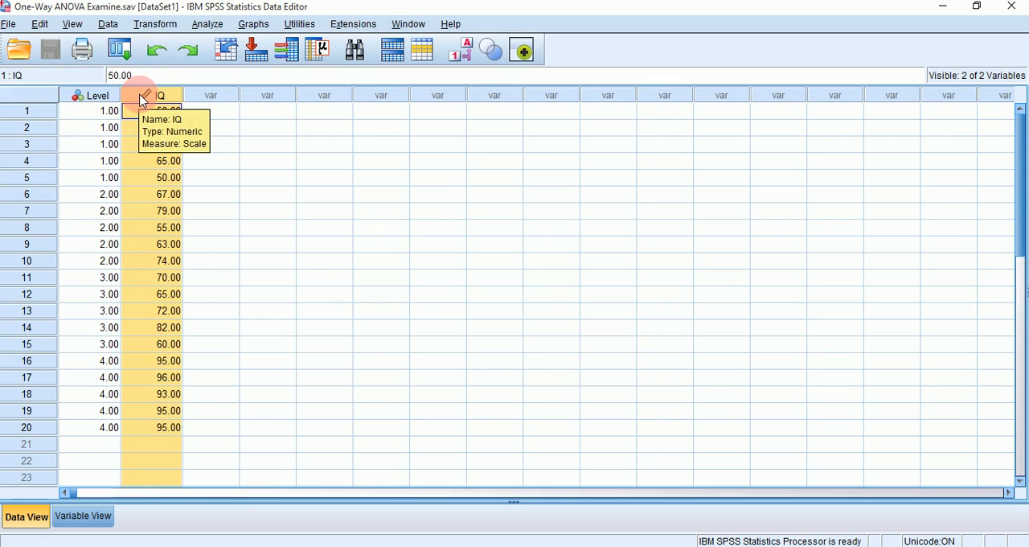
{"action": "left_click", "coordinate": [97, 96]}
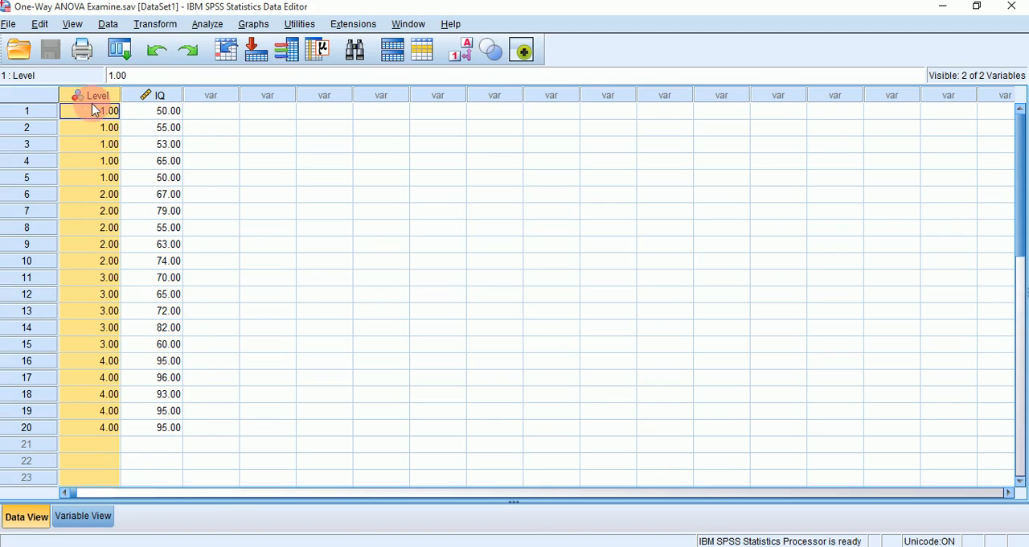
{"action": "left_click", "coordinate": [80, 119]}
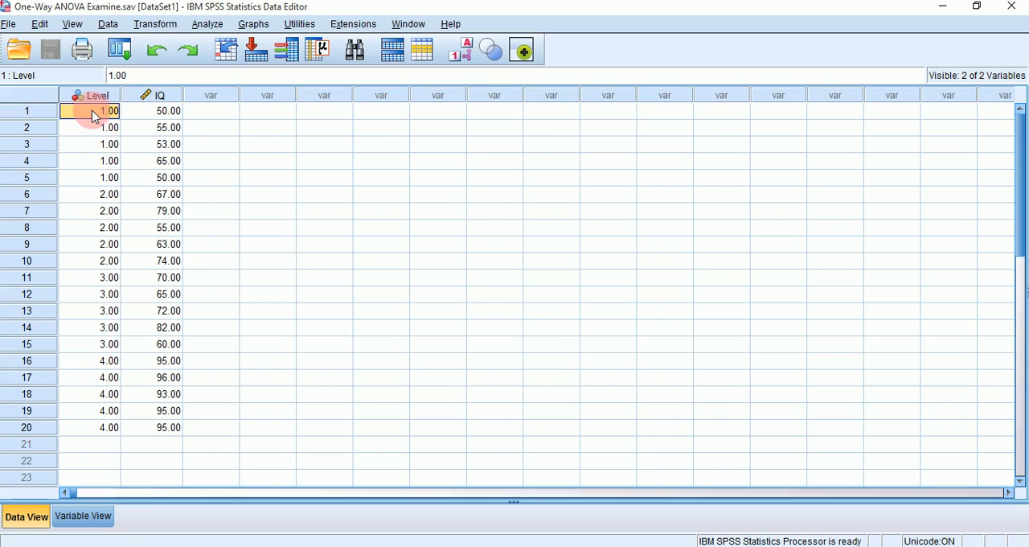
{"action": "left_click_drag", "start_coordinate": [95, 108], "coordinate": [155, 178]}
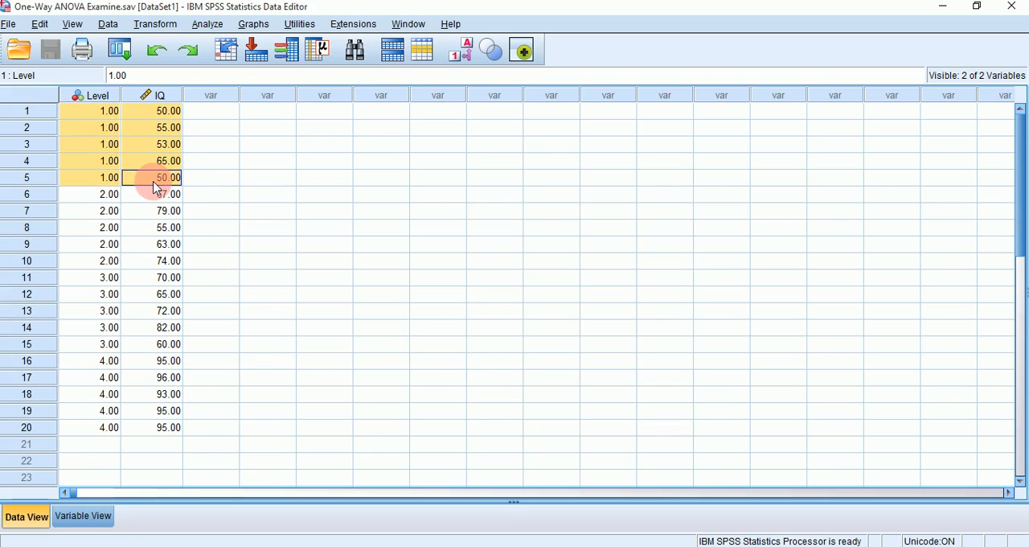
{"action": "left_click_drag", "start_coordinate": [78, 197], "coordinate": [172, 262]}
{"action": "left_click", "coordinate": [90, 279]}
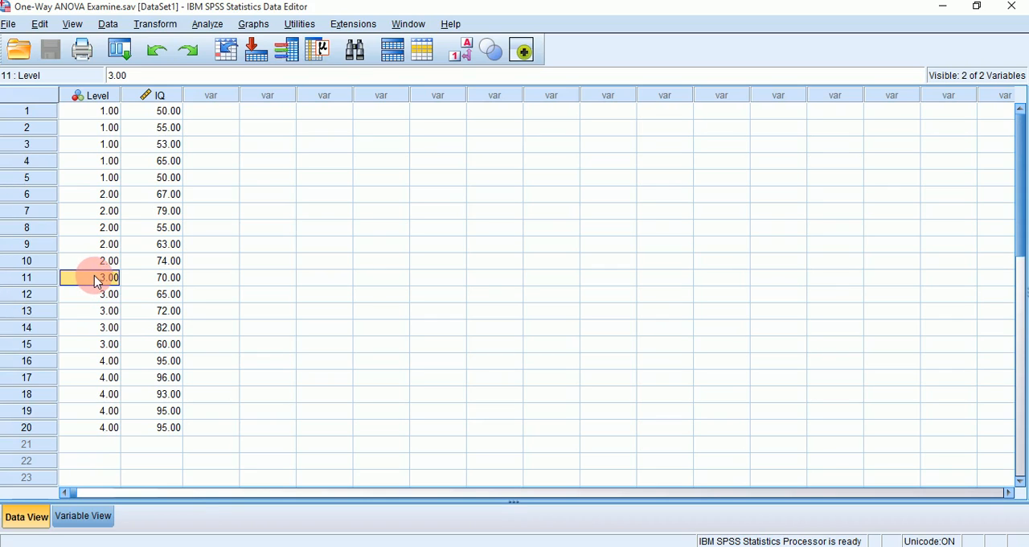
{"action": "left_click_drag", "start_coordinate": [94, 277], "coordinate": [150, 341]}
{"action": "left_click", "coordinate": [72, 367]}
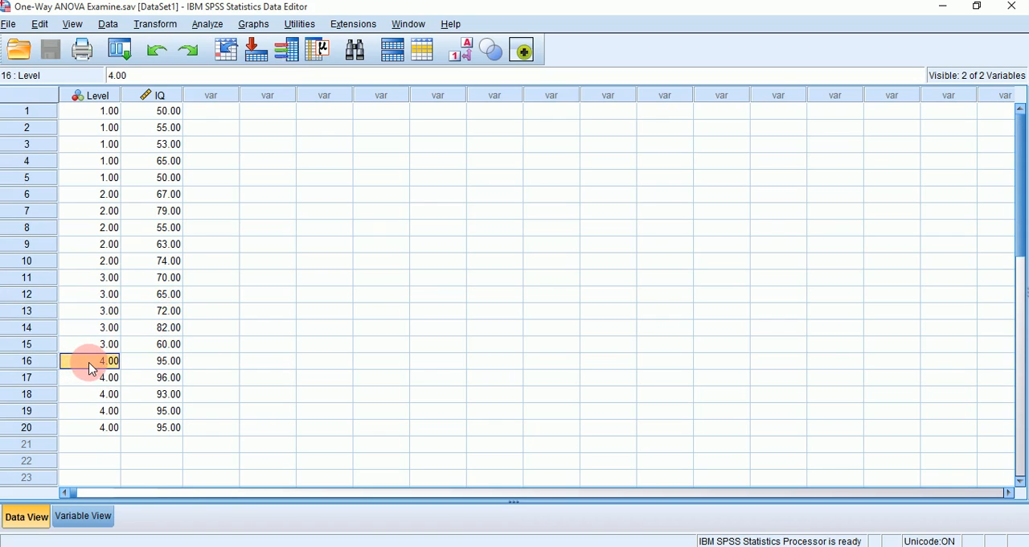
{"action": "left_click_drag", "start_coordinate": [88, 365], "coordinate": [165, 428]}
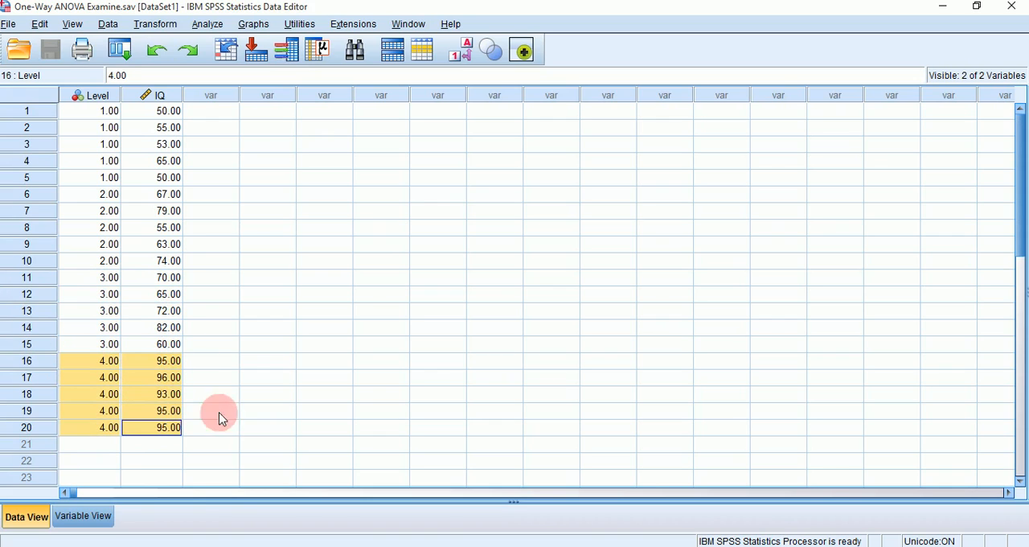
{"action": "left_click", "coordinate": [88, 115]}
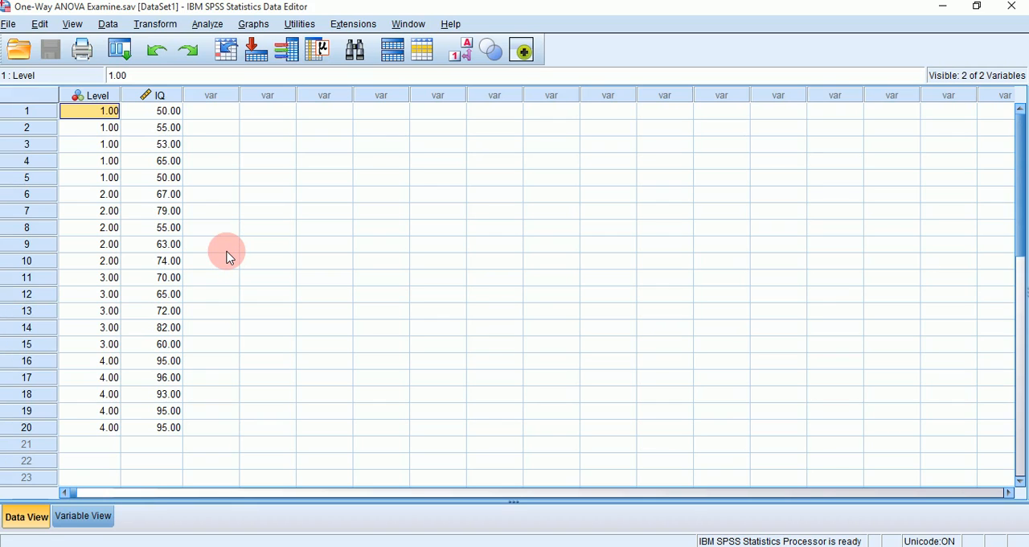
Set up a One-Way ANOVA with IQ as the dependent variable and Level as the factor
{"action": "left_click", "coordinate": [215, 26]}
{"action": "left_click", "coordinate": [220, 48]}
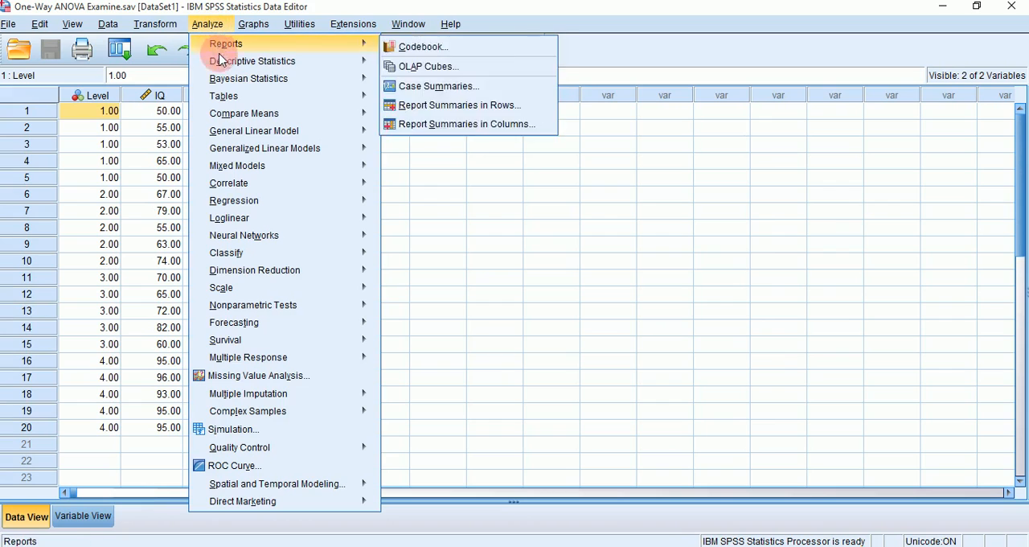
{"action": "mouse_move", "coordinate": [245, 119]}
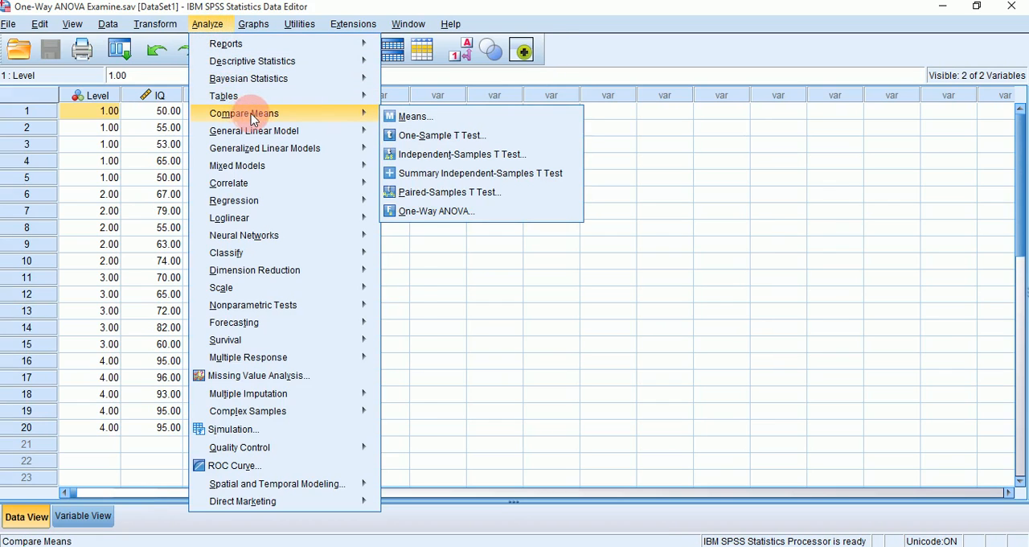
{"action": "left_click", "coordinate": [450, 219]}
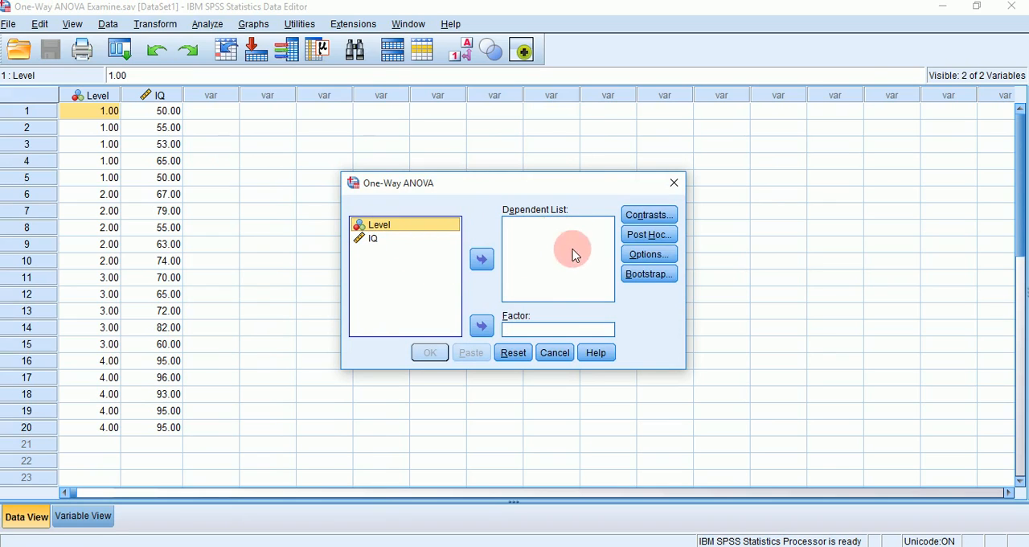
{"action": "left_click", "coordinate": [362, 235]}
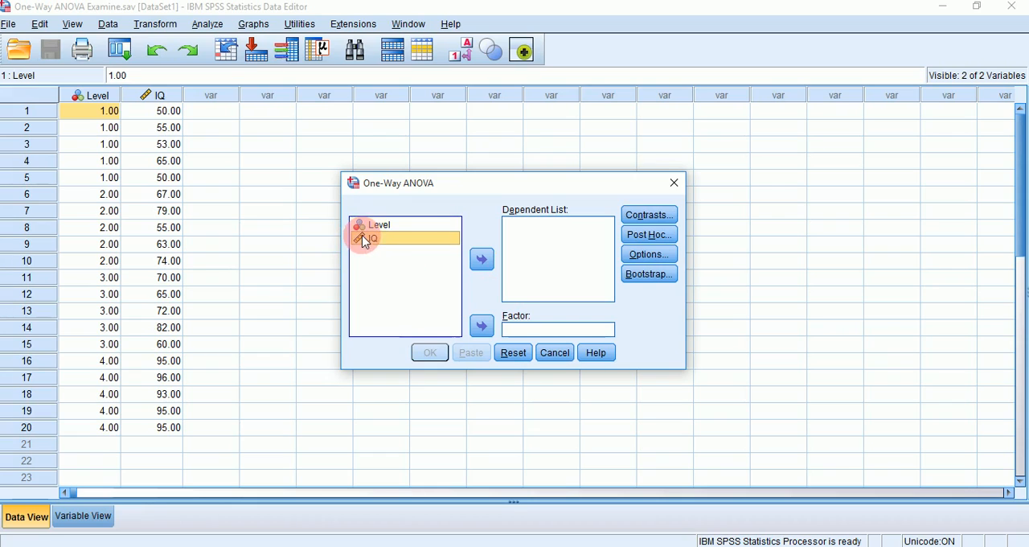
{"action": "left_click", "coordinate": [478, 259]}
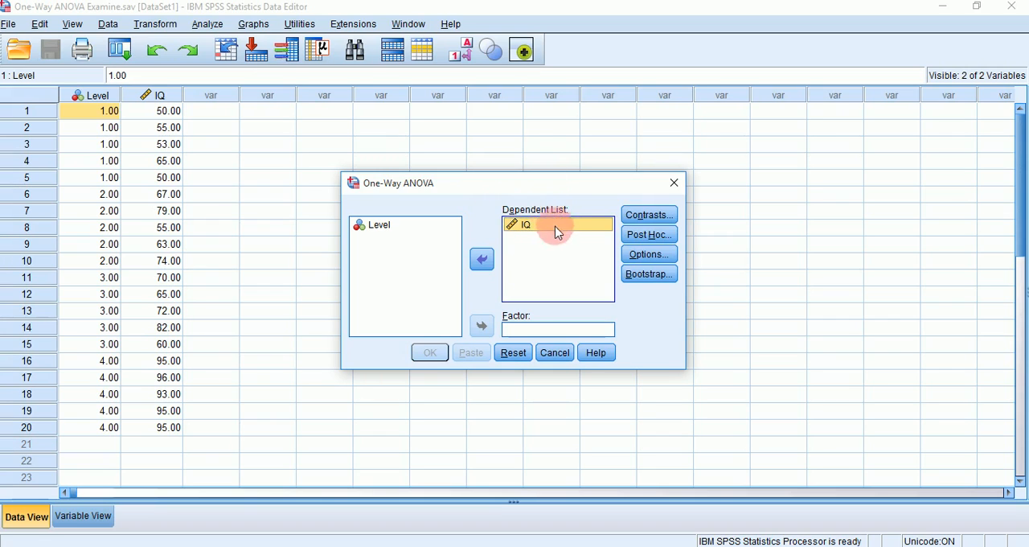
{"action": "left_click", "coordinate": [425, 228]}
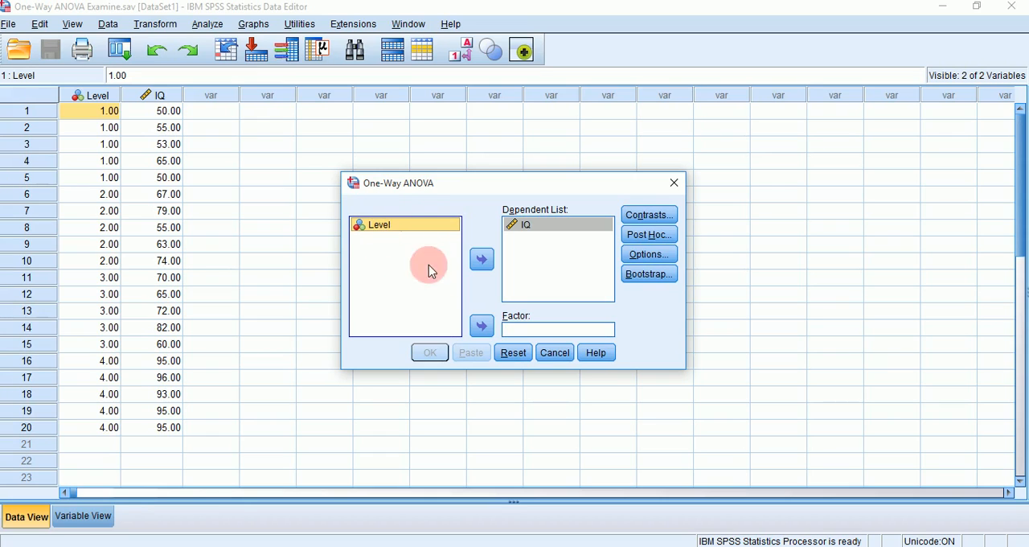
{"action": "left_click", "coordinate": [480, 326]}
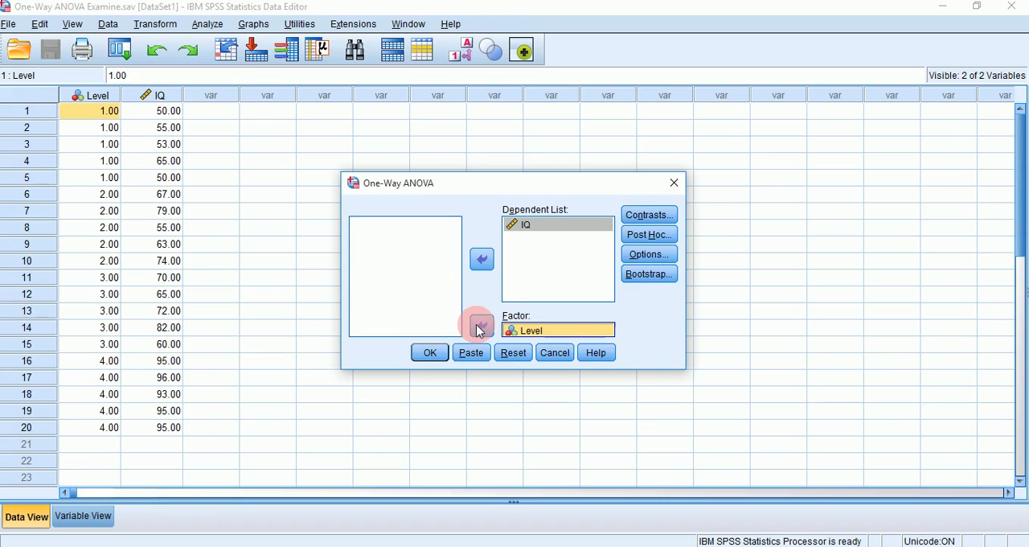
Include the homogeneity of variance test in the One-Way ANOVA statistics
{"action": "left_click", "coordinate": [635, 257]}
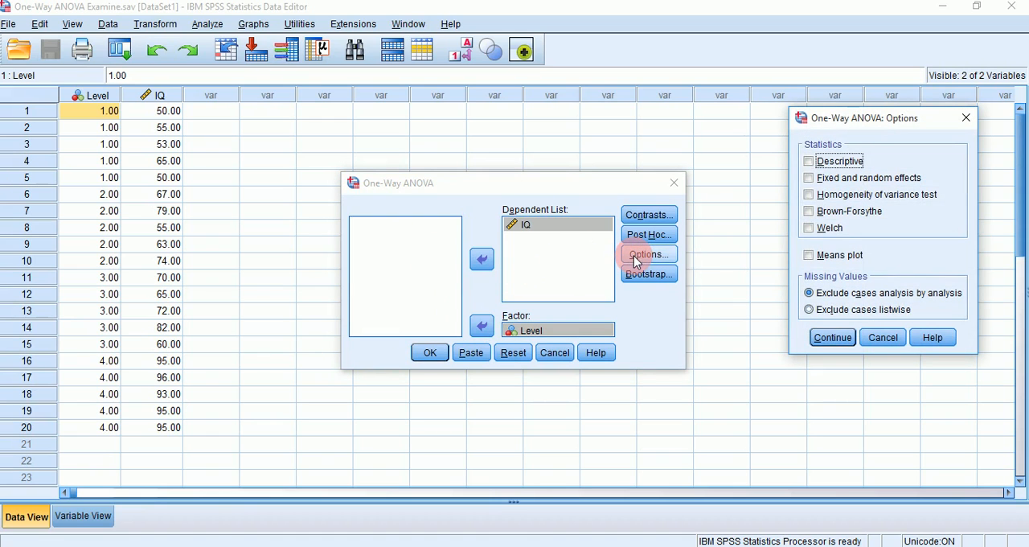
{"action": "left_click", "coordinate": [809, 198]}
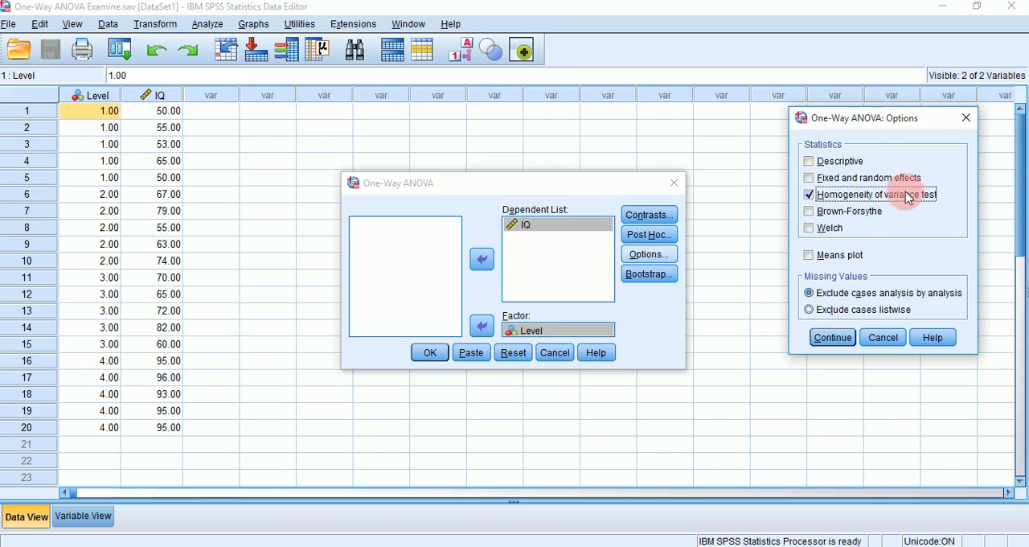
{"action": "left_click", "coordinate": [831, 337]}
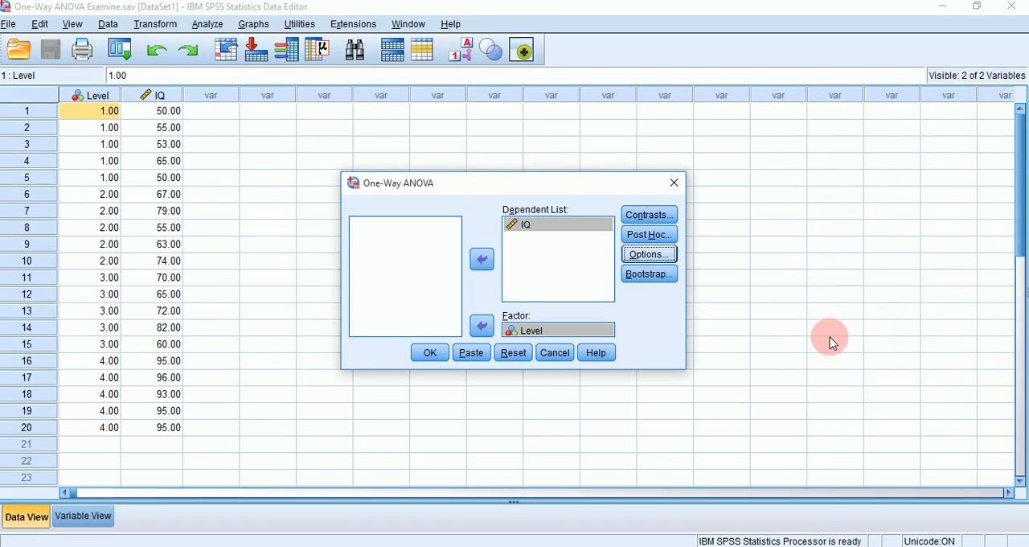
Add the Tukey post hoc test for equal variances and run the One-Way ANOVA
{"action": "left_click", "coordinate": [643, 237]}
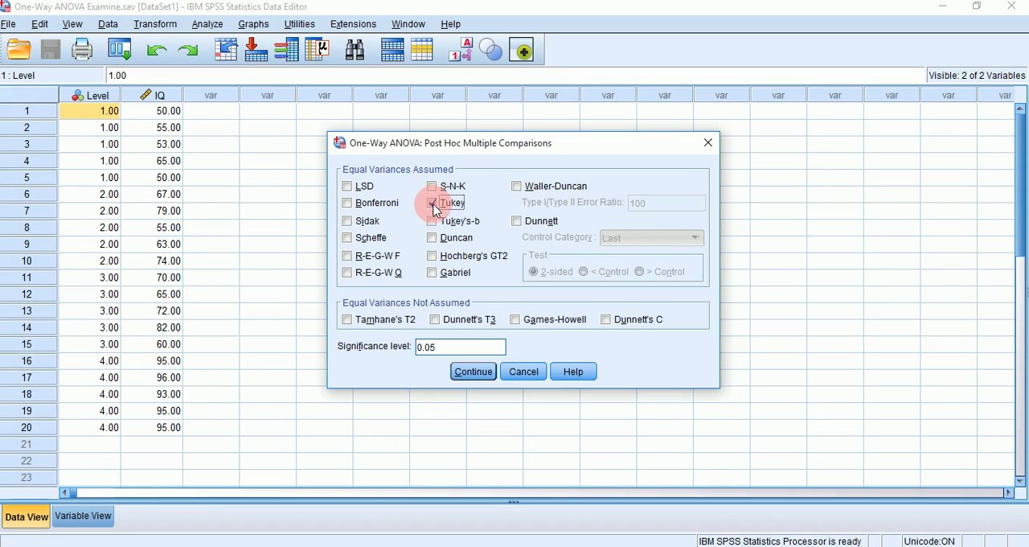
{"action": "left_click", "coordinate": [474, 373]}
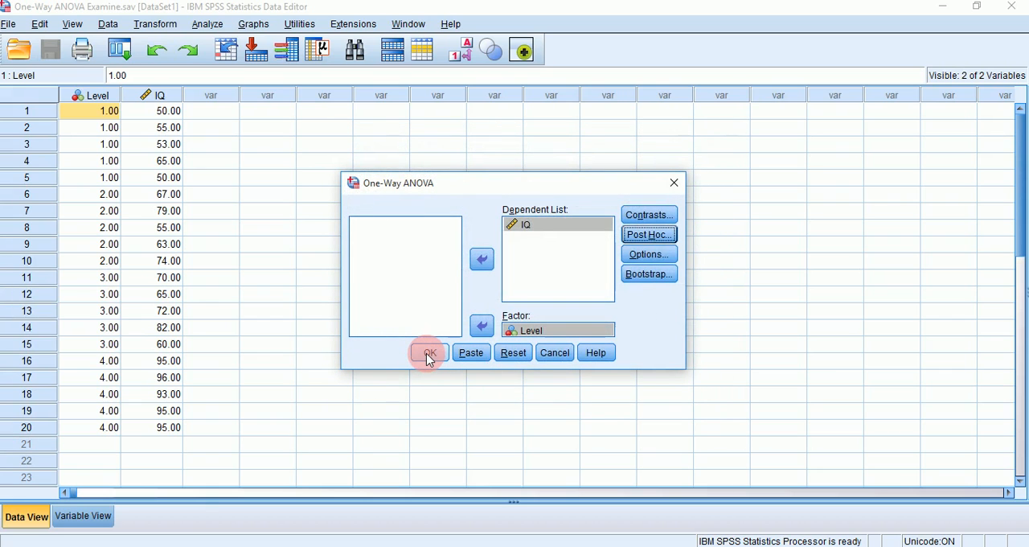
{"action": "left_click", "coordinate": [428, 355]}
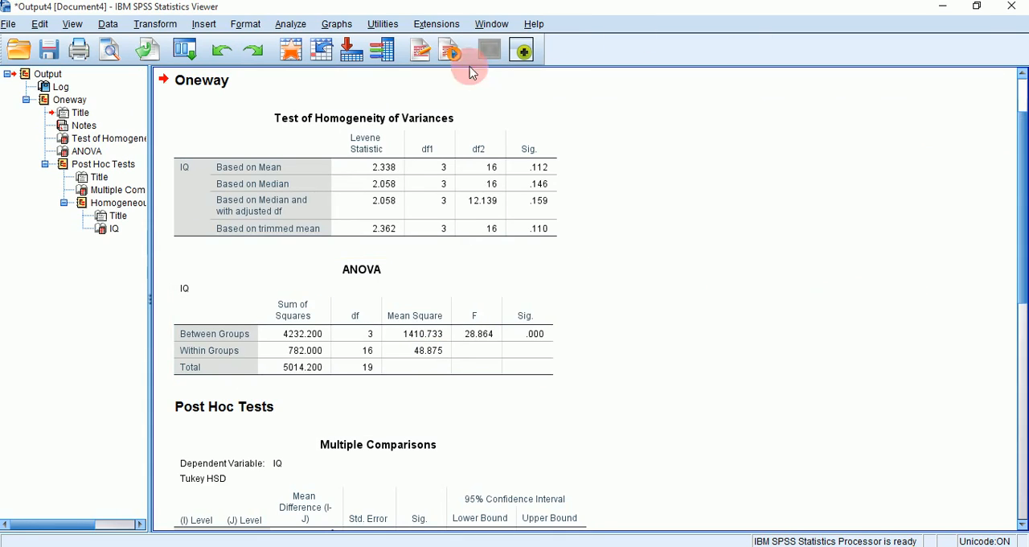
Look through the Oneway output, from the homogeneity of variances test down to the homogeneous subsets table
{"action": "scroll", "coordinate": [778, 205], "scroll_direction": "down", "scroll_amount": 10}
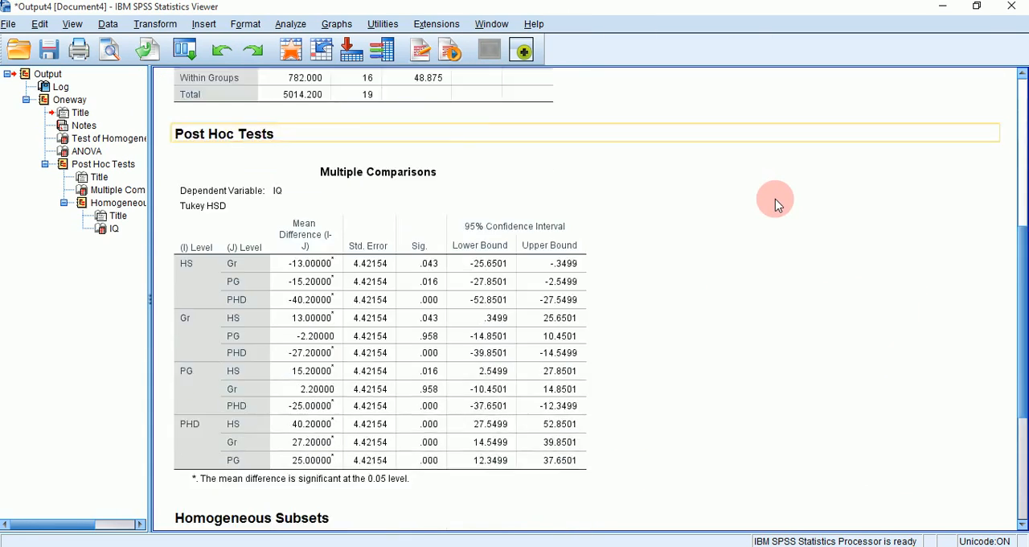
{"action": "scroll", "coordinate": [787, 229], "scroll_direction": "up", "scroll_amount": 10}
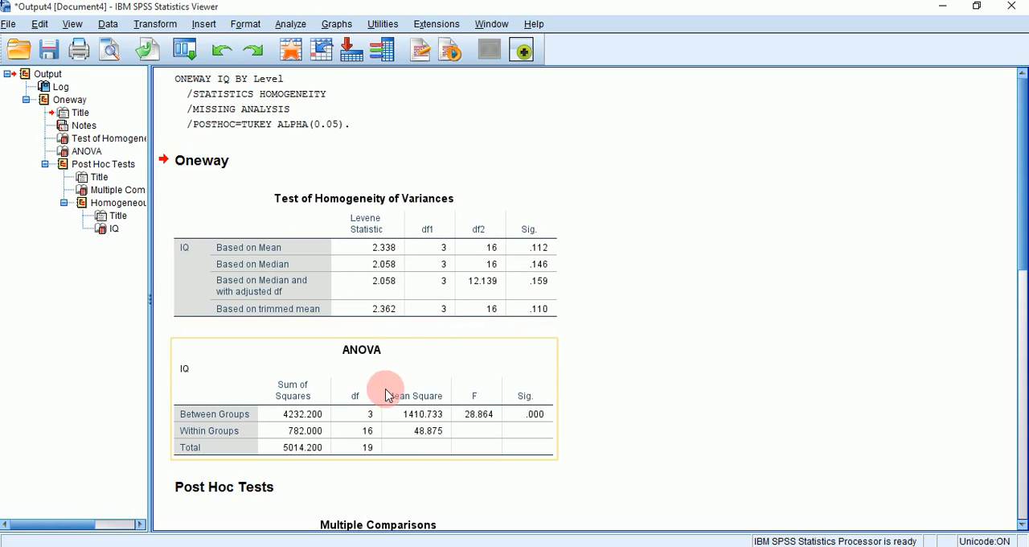
{"action": "scroll", "coordinate": [446, 399], "scroll_direction": "down", "scroll_amount": 5}
{"action": "scroll", "coordinate": [542, 300], "scroll_direction": "up", "scroll_amount": 2}
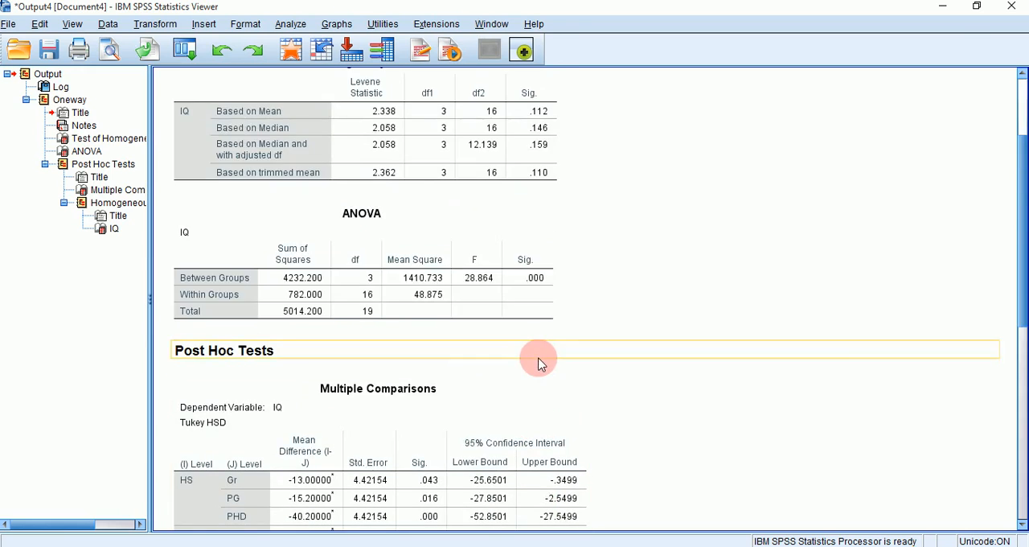
{"action": "scroll", "coordinate": [542, 360], "scroll_direction": "down", "scroll_amount": 1}
{"action": "scroll", "coordinate": [391, 361], "scroll_direction": "down", "scroll_amount": 7}
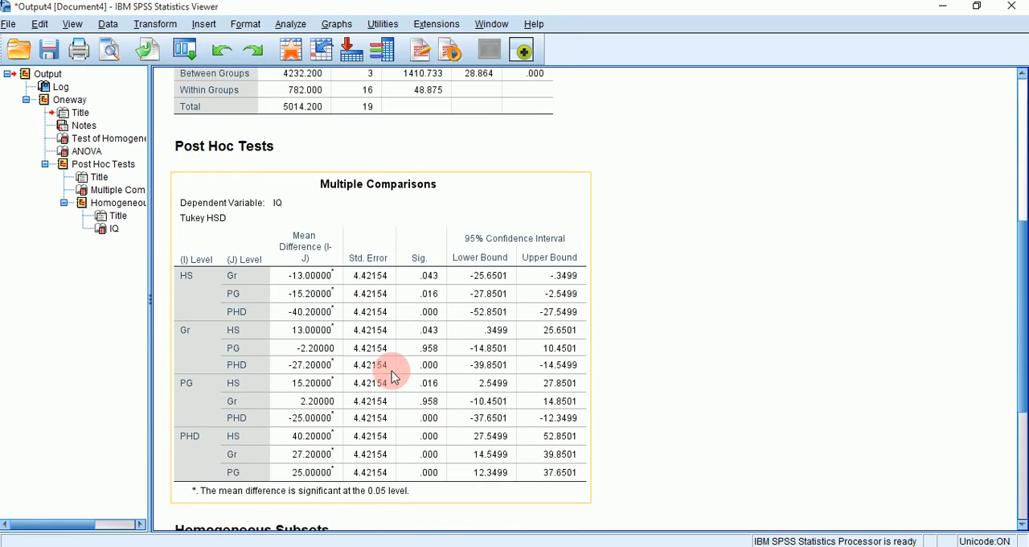
{"action": "scroll", "coordinate": [395, 383], "scroll_direction": "down", "scroll_amount": 1}
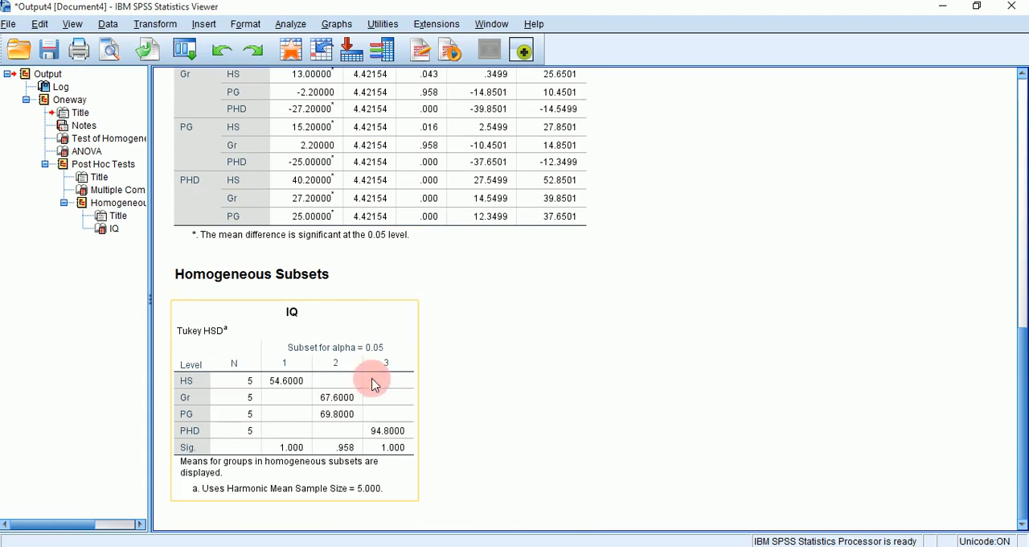
{"action": "scroll", "coordinate": [808, 418], "scroll_direction": "up", "scroll_amount": 11}
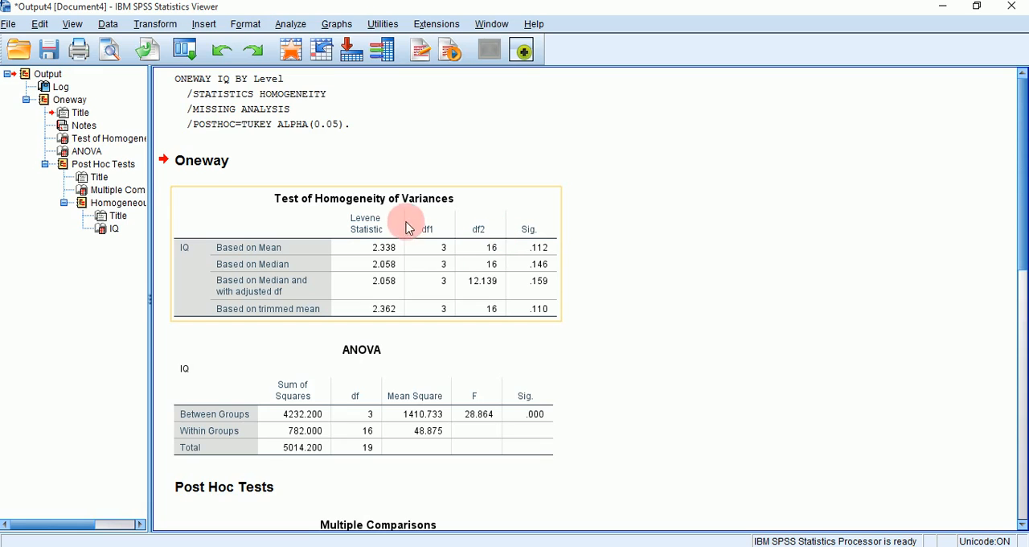
Examine the significance in the ANOVA table and the pairwise level differences in the Tukey multiple comparisons table
{"action": "left_click", "coordinate": [486, 392]}
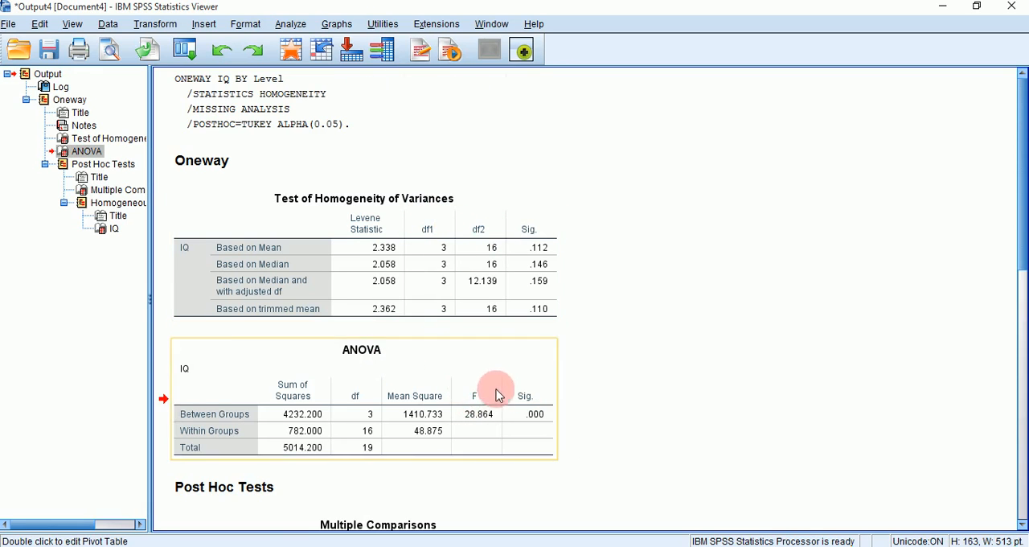
{"action": "scroll", "coordinate": [499, 393], "scroll_direction": "down", "scroll_amount": 5}
{"action": "scroll", "coordinate": [514, 385], "scroll_direction": "down", "scroll_amount": 3}
{"action": "scroll", "coordinate": [520, 372], "scroll_direction": "up", "scroll_amount": 10}
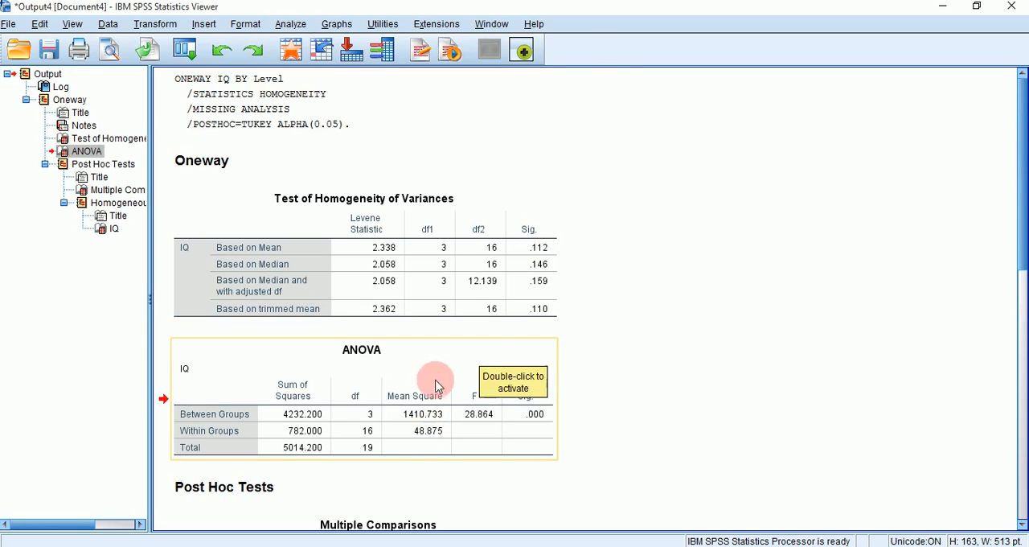
{"action": "scroll", "coordinate": [533, 426], "scroll_direction": "down", "scroll_amount": 5}
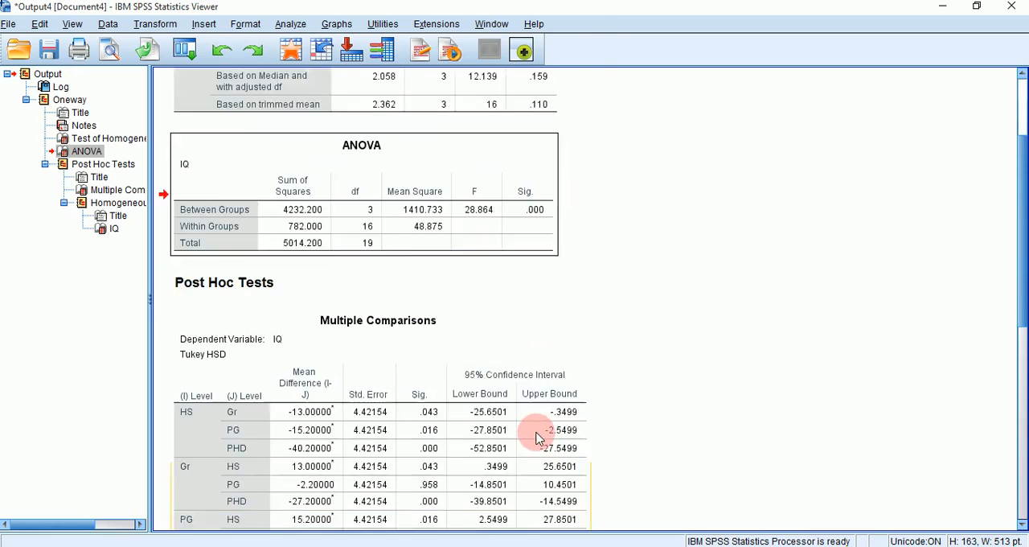
{"action": "scroll", "coordinate": [539, 434], "scroll_direction": "down", "scroll_amount": 4}
{"action": "scroll", "coordinate": [545, 431], "scroll_direction": "up", "scroll_amount": 9}
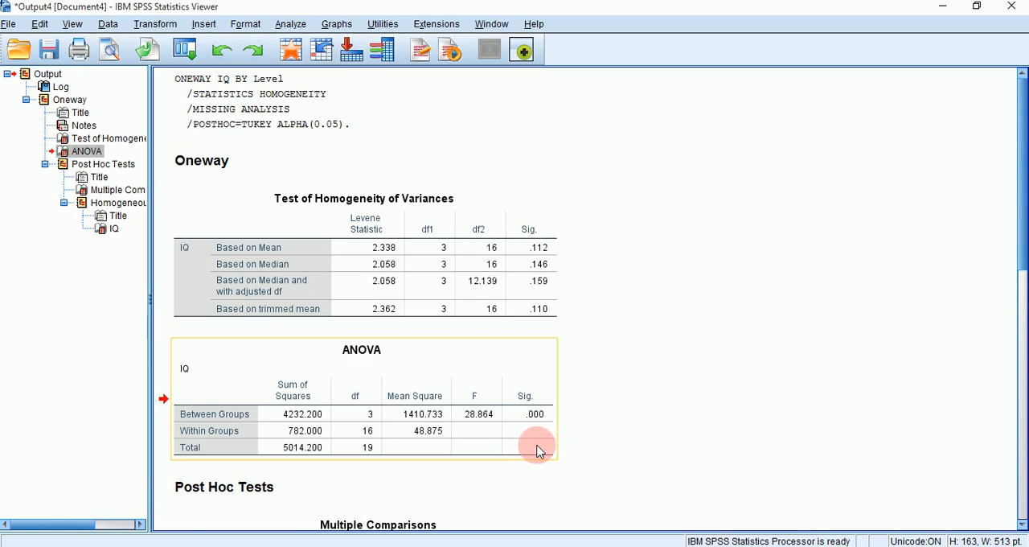
{"action": "scroll", "coordinate": [546, 458], "scroll_direction": "down", "scroll_amount": 2}
{"action": "scroll", "coordinate": [543, 462], "scroll_direction": "down", "scroll_amount": 2}
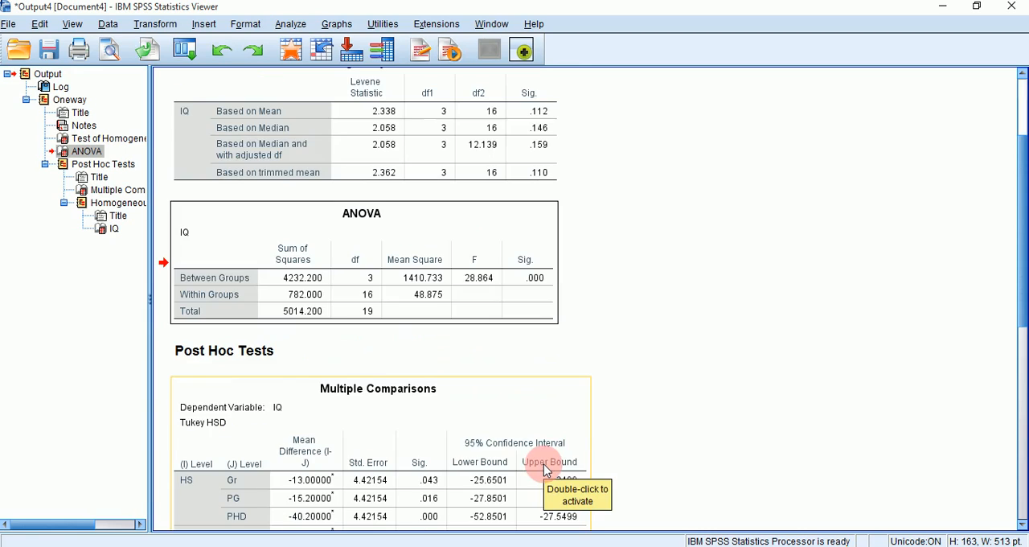
{"action": "scroll", "coordinate": [500, 398], "scroll_direction": "down", "scroll_amount": 4}
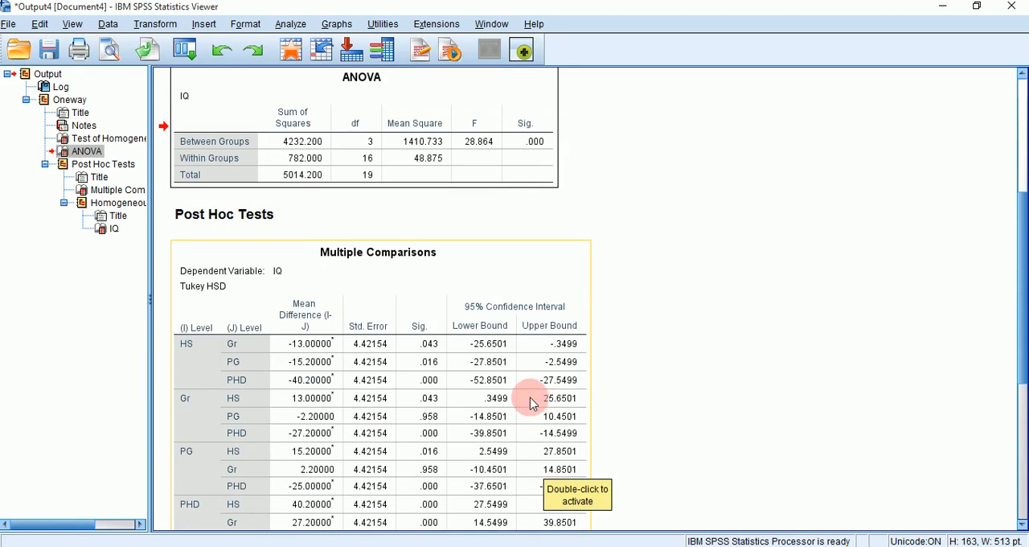
{"action": "scroll", "coordinate": [542, 298], "scroll_direction": "down", "scroll_amount": 2}
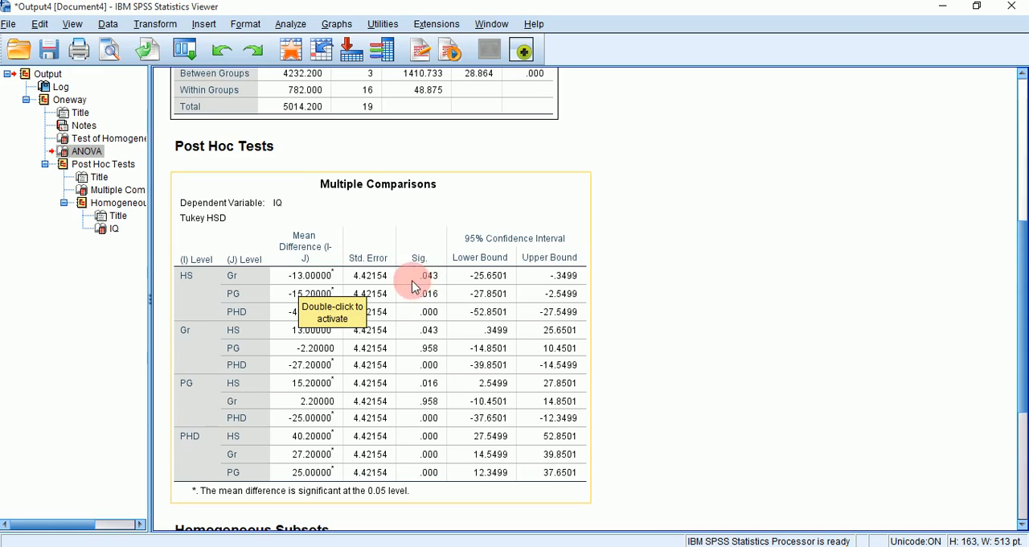
{"action": "left_click", "coordinate": [654, 267]}
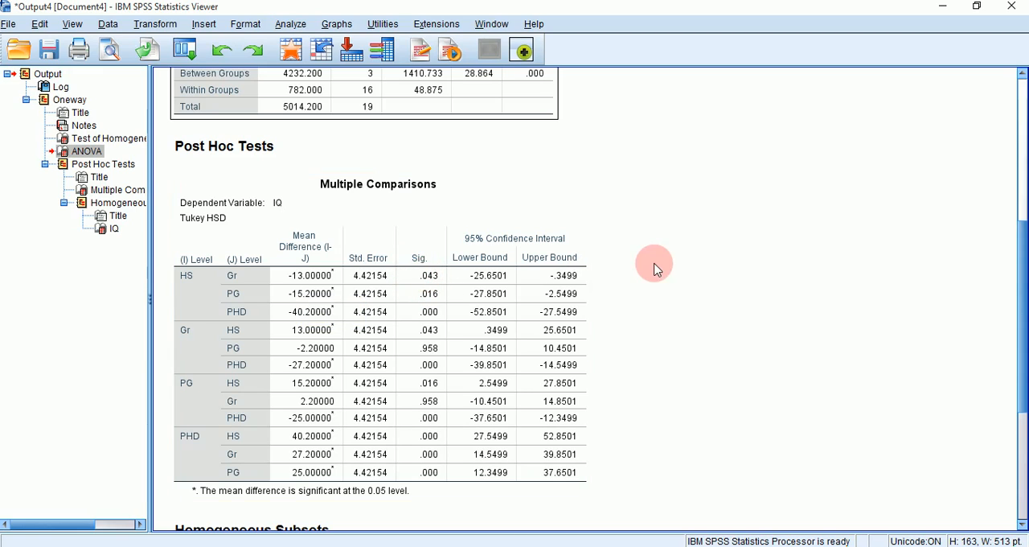
Compare the level groupings in the IQ homogeneous subsets table with the Tukey multiple comparisons, and return to the start of the Oneway output
{"action": "left_click", "coordinate": [466, 299]}
{"action": "scroll", "coordinate": [686, 306], "scroll_direction": "down", "scroll_amount": 3}
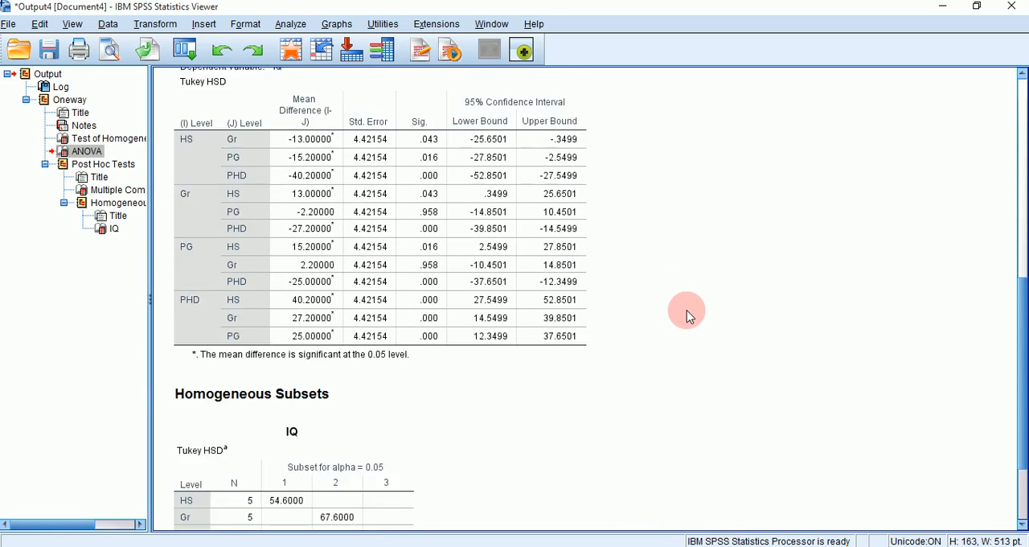
{"action": "scroll", "coordinate": [686, 310], "scroll_direction": "down", "scroll_amount": 3}
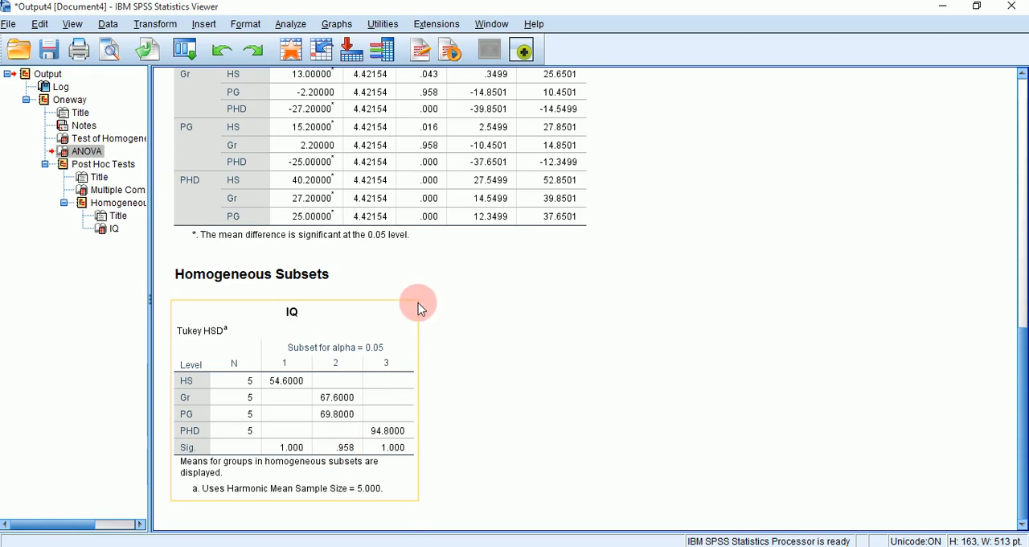
{"action": "left_click", "coordinate": [465, 277]}
{"action": "scroll", "coordinate": [473, 285], "scroll_direction": "up", "scroll_amount": 2}
{"action": "left_click", "coordinate": [473, 286]}
{"action": "scroll", "coordinate": [473, 281], "scroll_direction": "up", "scroll_amount": 2}
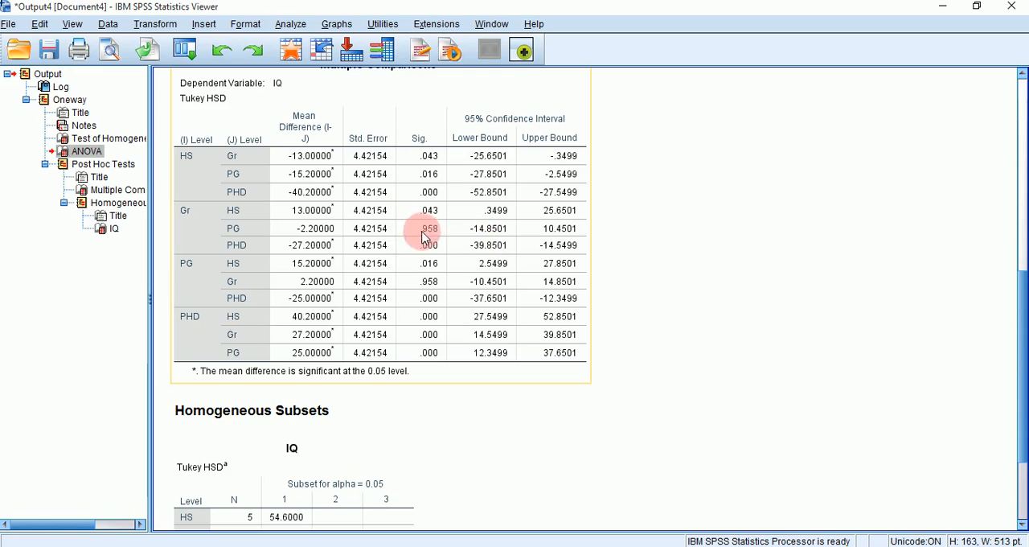
{"action": "scroll", "coordinate": [449, 334], "scroll_direction": "down", "scroll_amount": 3}
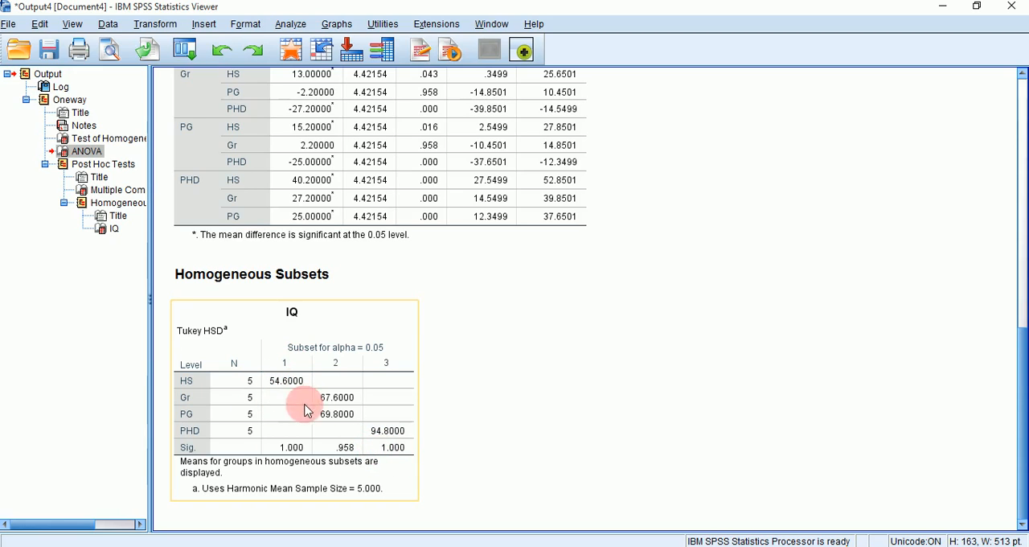
{"action": "left_click", "coordinate": [429, 463]}
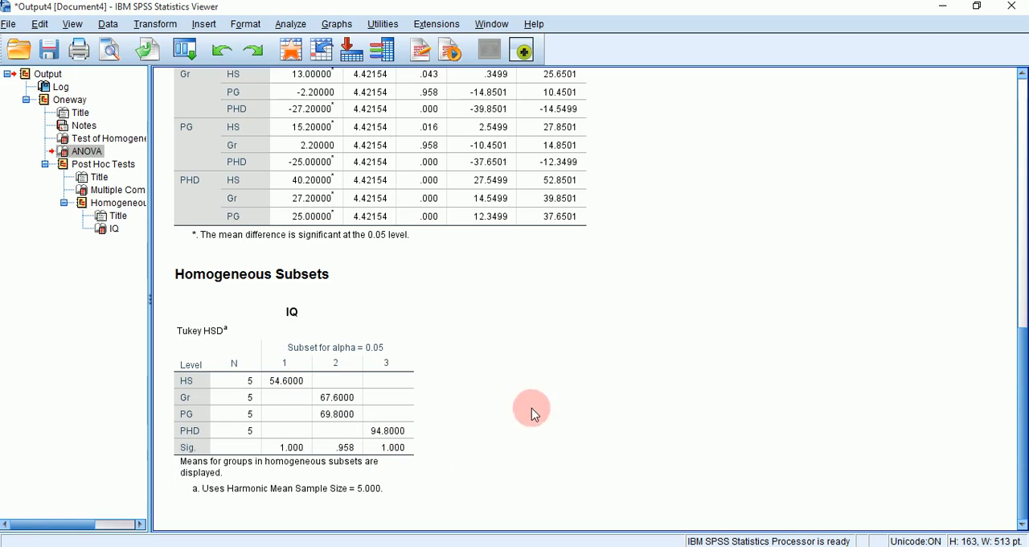
{"action": "scroll", "coordinate": [653, 397], "scroll_direction": "up", "scroll_amount": 5}
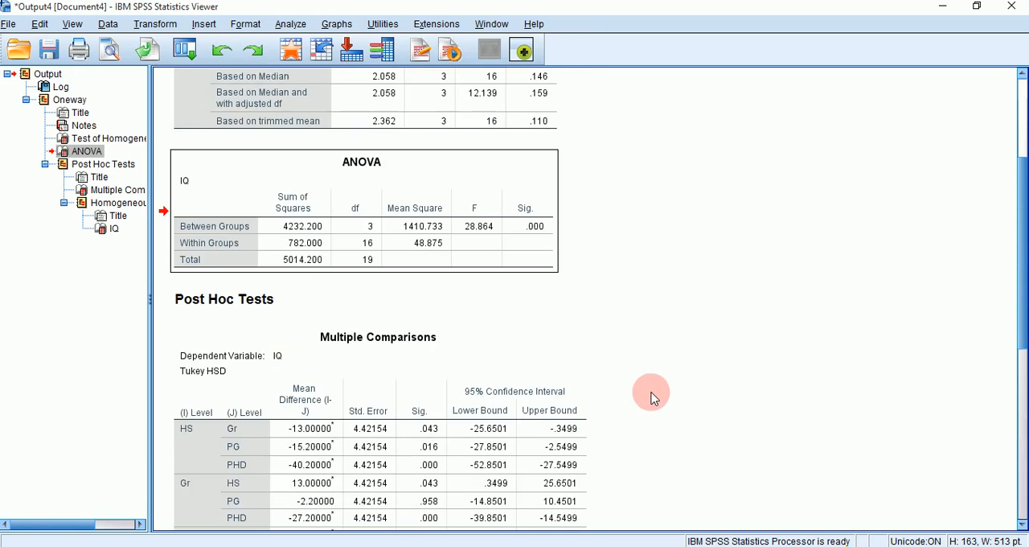
{"action": "scroll", "coordinate": [653, 397], "scroll_direction": "up", "scroll_amount": 2}
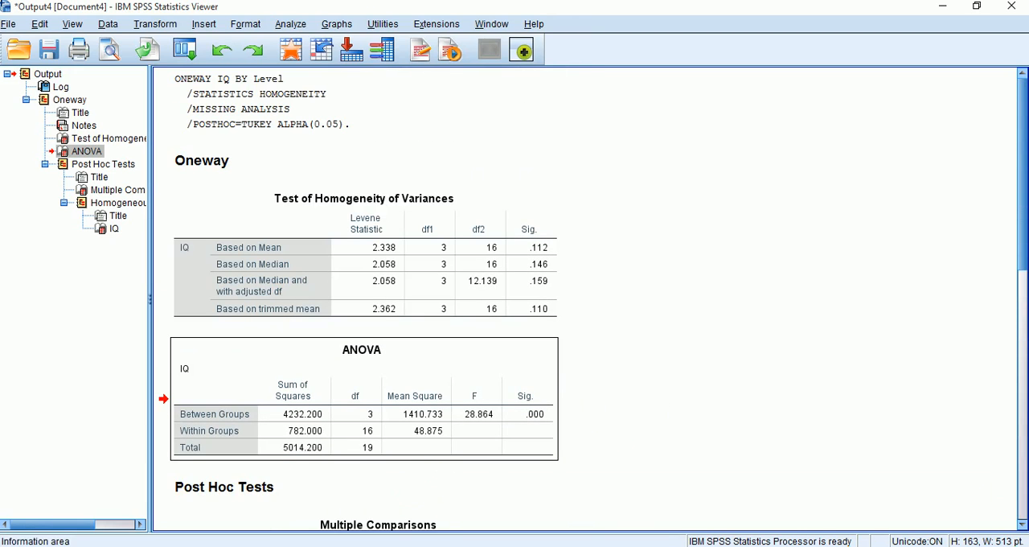